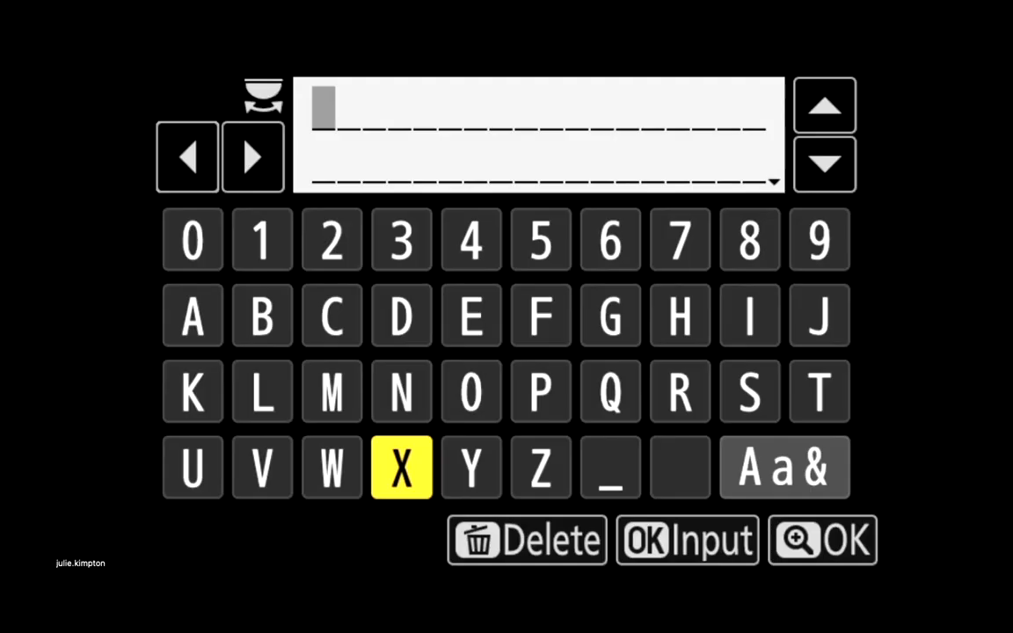
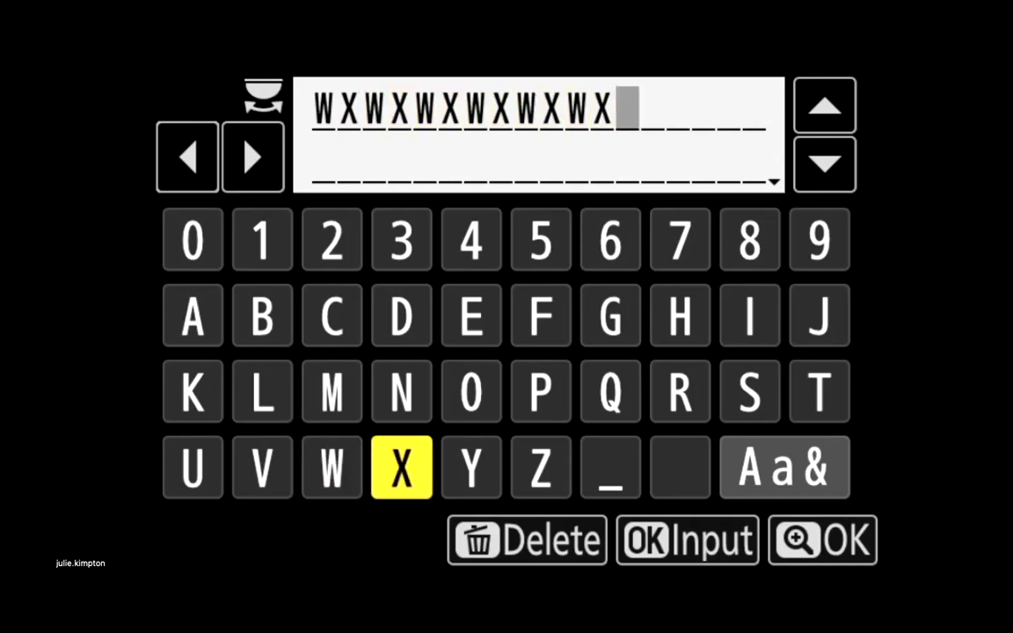
- Enter the Wi-Fi encryption key and join the 5 GHz home network
{"action": "key", "text": "Return"}
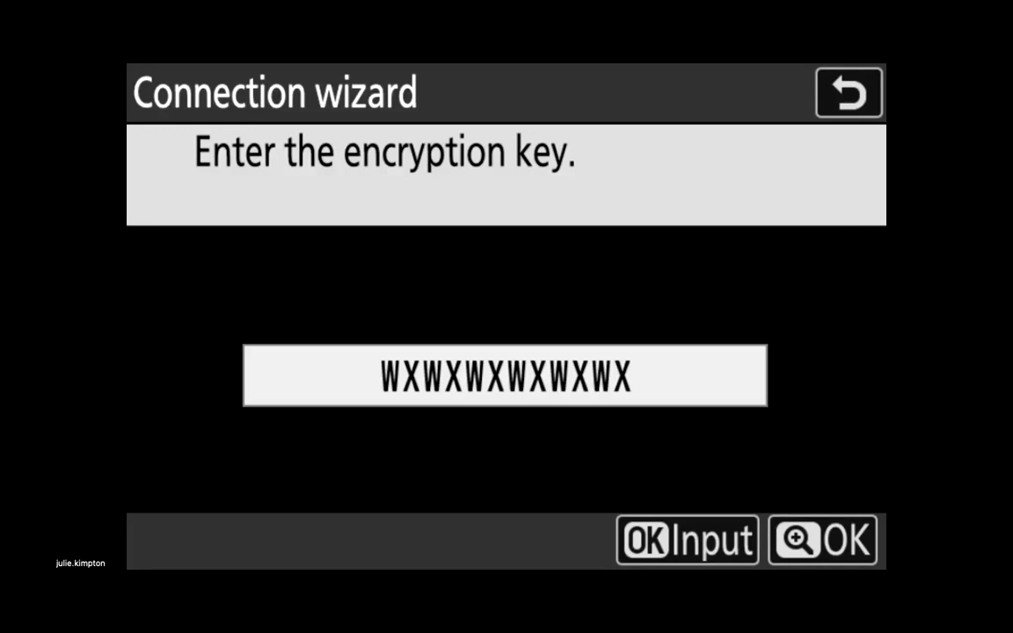
{"action": "key", "text": "Return"}
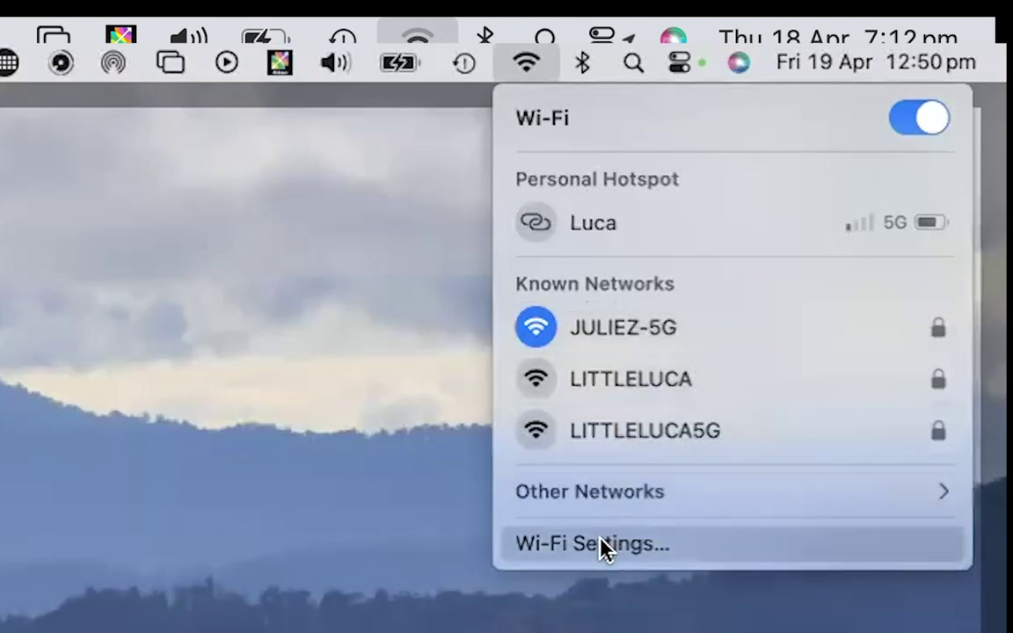
- Open Wi-Fi settings and show the connected network's details to read the Mac's IP address
{"action": "left_click", "coordinate": [664, 552]}
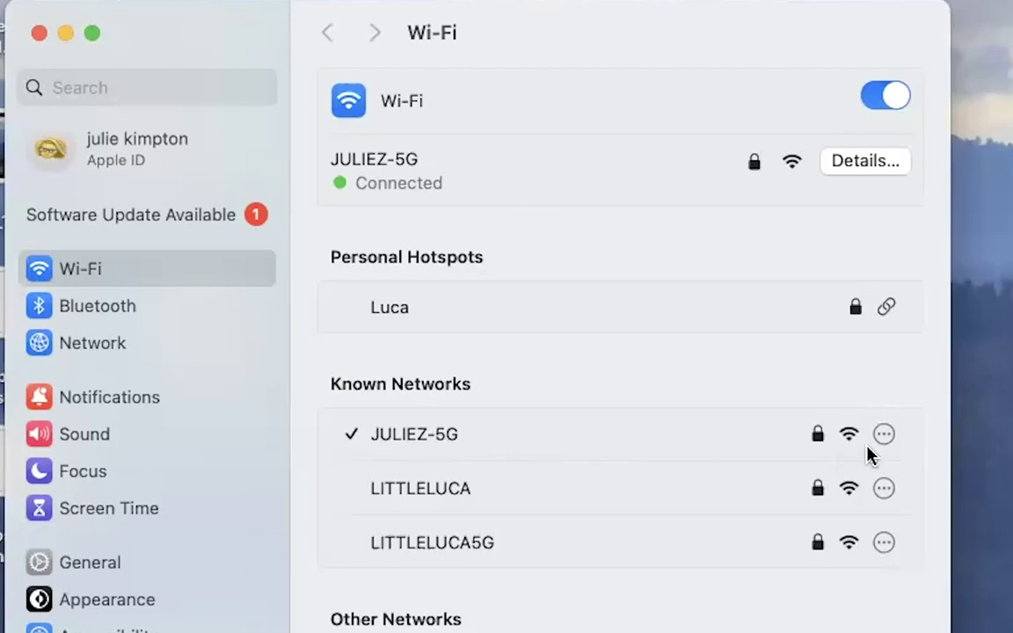
{"action": "left_click", "coordinate": [865, 161]}
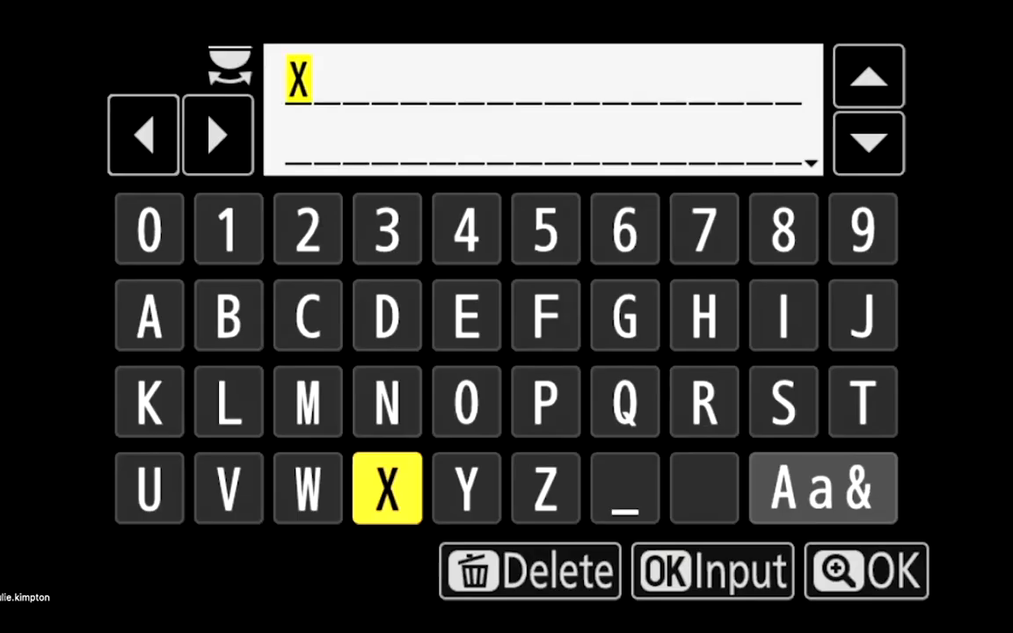
- Begin the FTP server address with the first two groups of the Mac's IP address, separated by dots
{"action": "key", "text": "Right"}
{"action": "key", "text": "Right"}
{"action": "key", "text": "Right"}
{"action": "key", "text": "Right"}
{"action": "key", "text": "Right"}
{"action": "key", "text": "Return"}
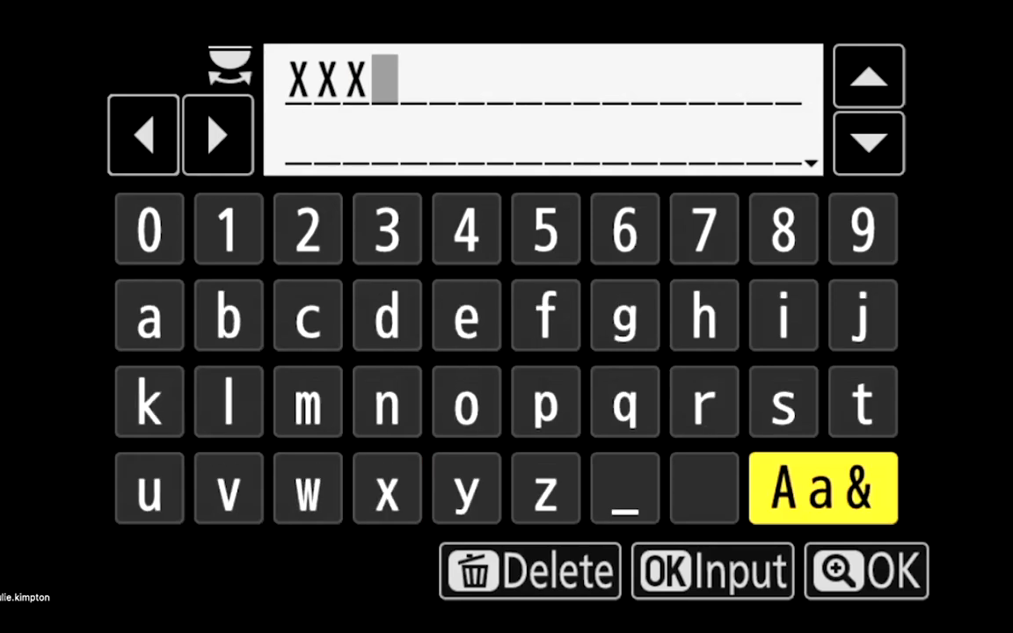
{"action": "key", "text": "Return"}
{"action": "key", "text": "Up"}
{"action": "key", "text": "Up"}
{"action": "type", "text": "."}
{"action": "key", "text": "Down"}
{"action": "key", "text": "Down"}
{"action": "key", "text": "Return"}
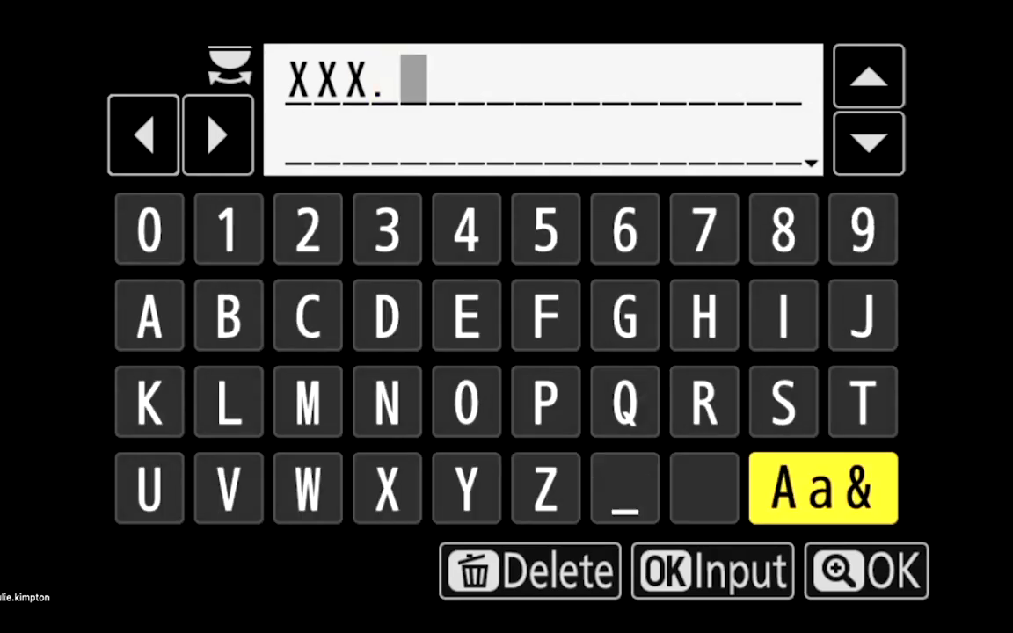
{"action": "key", "text": "Left"}
{"action": "key", "text": "Left"}
{"action": "key", "text": "Left"}
{"action": "key", "text": "Left"}
{"action": "key", "text": "Left"}
{"action": "type", "text": "XXX"}
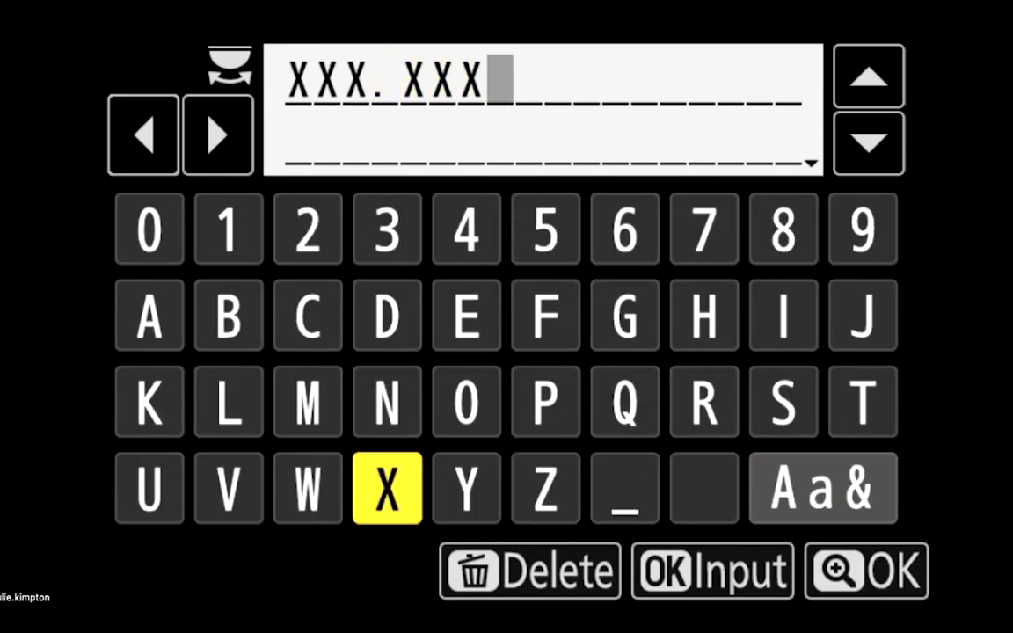
{"action": "key", "text": "Right"}
{"action": "key", "text": "Right"}
{"action": "key", "text": "Right"}
{"action": "key", "text": "Right"}
{"action": "key", "text": "Right"}
{"action": "key", "text": "Return"}
- Add the remaining IP address groups and confirm the FTP server address
{"action": "key", "text": "Return"}
{"action": "key", "text": "Up"}
{"action": "key", "text": "Up"}
{"action": "type", "text": "."}
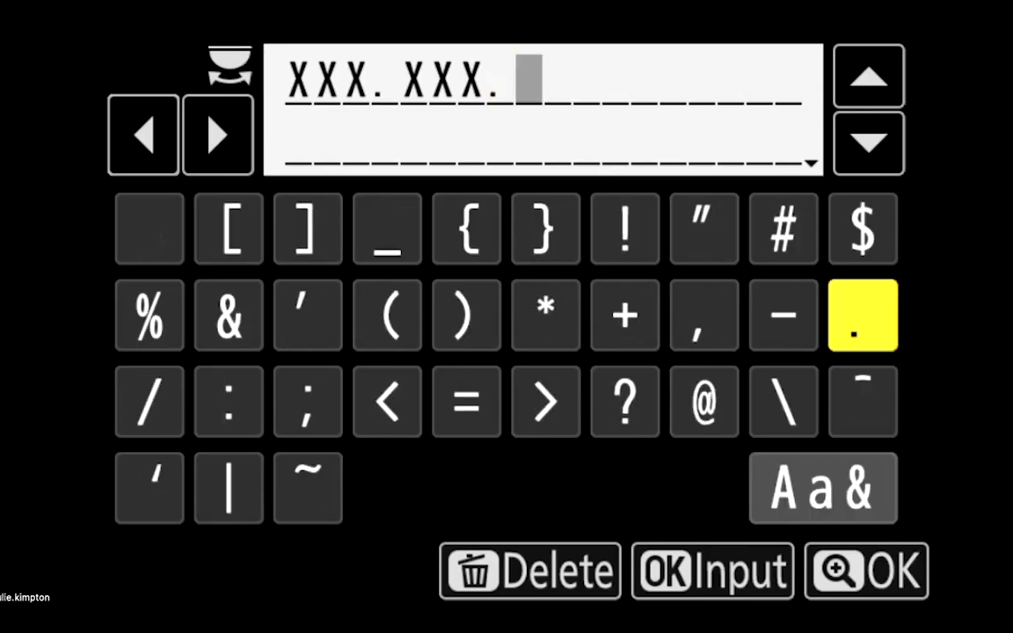
{"action": "key", "text": "Down"}
{"action": "key", "text": "Down"}
{"action": "key", "text": "Return"}
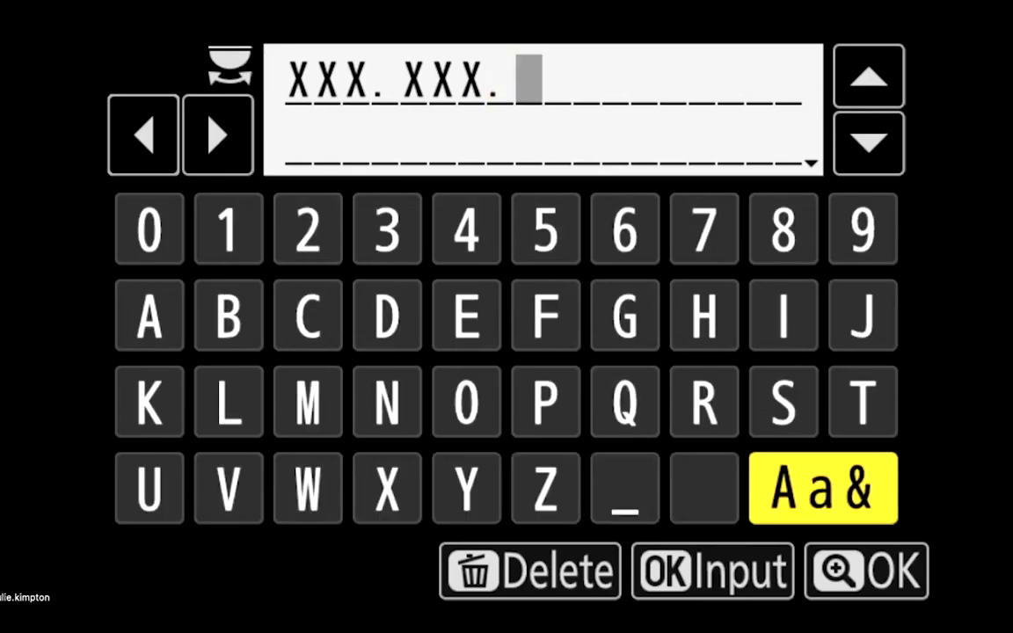
{"action": "key", "text": "Left"}
{"action": "key", "text": "Left"}
{"action": "key", "text": "Left"}
{"action": "key", "text": "Left"}
{"action": "key", "text": "Left"}
{"action": "type", "text": "X"}
{"action": "key", "text": "Right"}
{"action": "key", "text": "Right"}
{"action": "key", "text": "Right"}
{"action": "key", "text": "Right"}
{"action": "key", "text": "Right"}
{"action": "key", "text": "Return"}
{"action": "key", "text": "Return"}
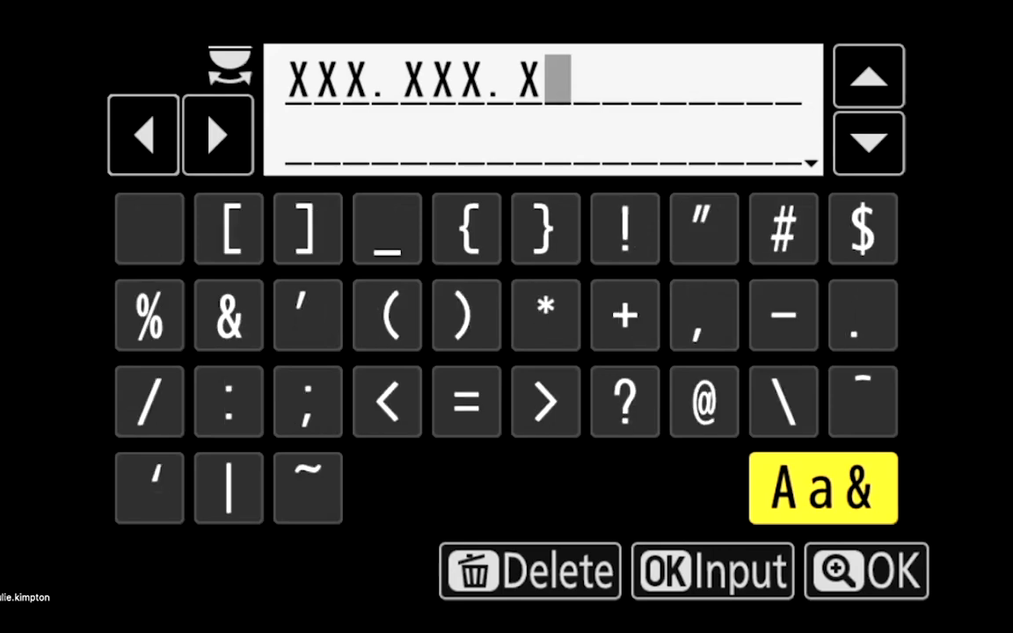
{"action": "key", "text": "Up"}
{"action": "key", "text": "Up"}
{"action": "type", "text": "."}
{"action": "key", "text": "Down"}
{"action": "key", "text": "Down"}
{"action": "key", "text": "Return"}
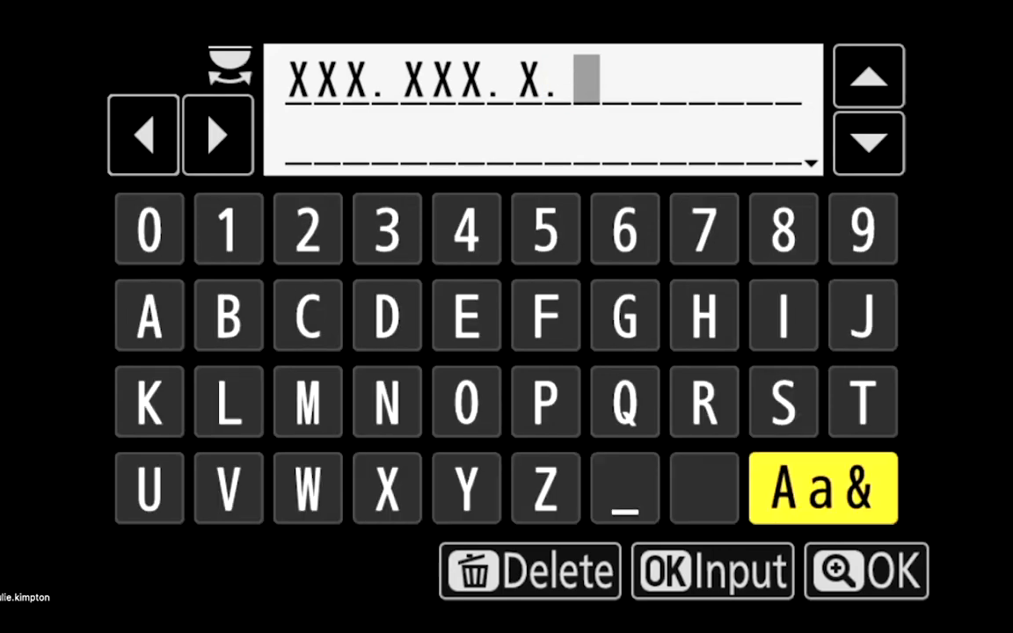
{"action": "key", "text": "Left"}
{"action": "key", "text": "Left"}
{"action": "key", "text": "Left"}
{"action": "key", "text": "Left"}
{"action": "key", "text": "Left"}
{"action": "type", "text": "XX"}
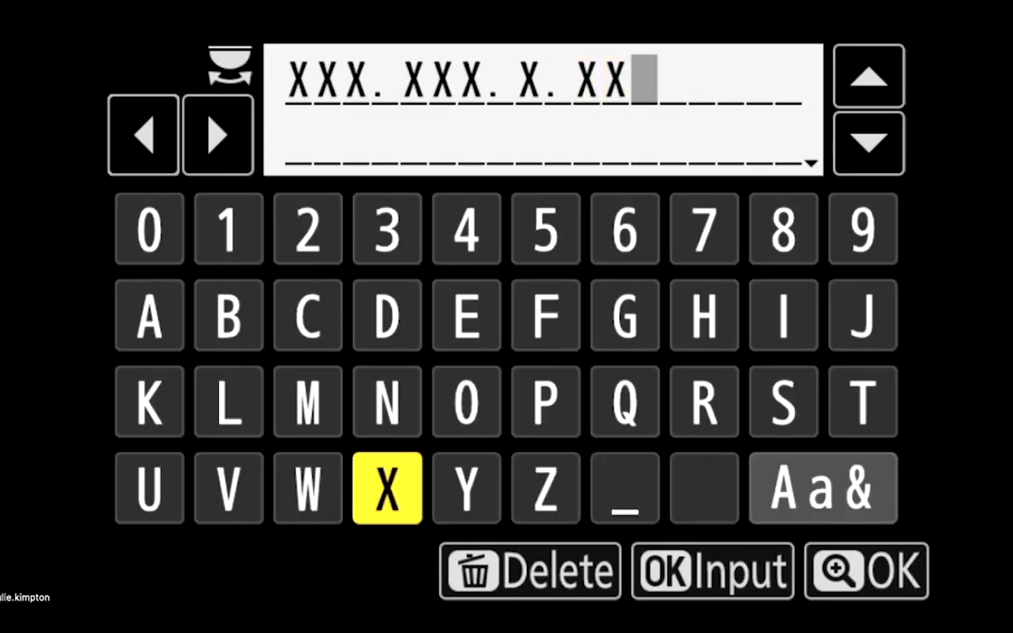
{"action": "key", "text": "Return"}
{"action": "key", "text": "Return"}
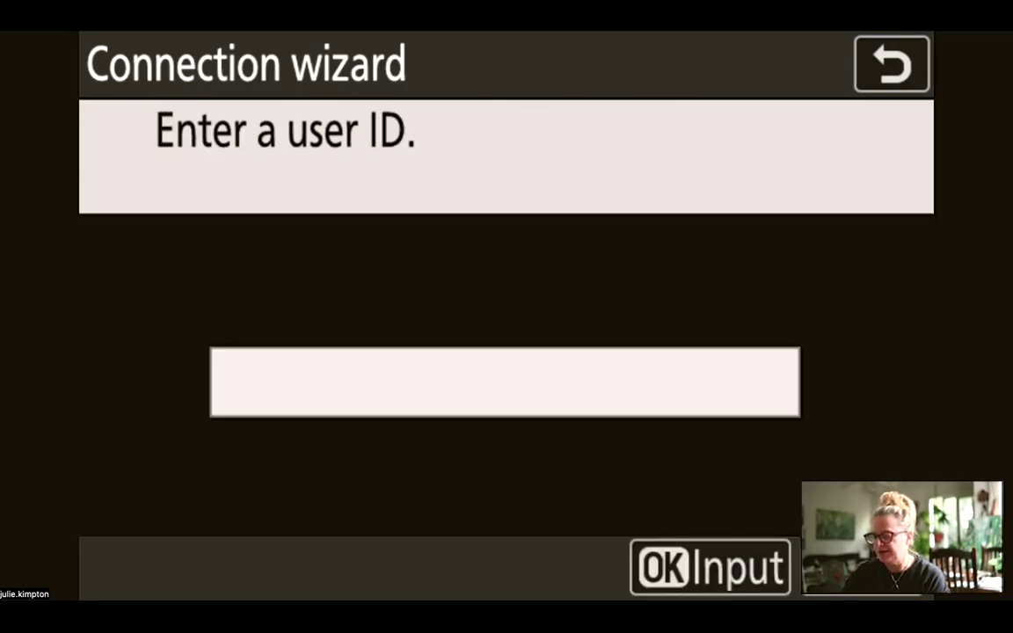
{"action": "key", "text": "Return"}
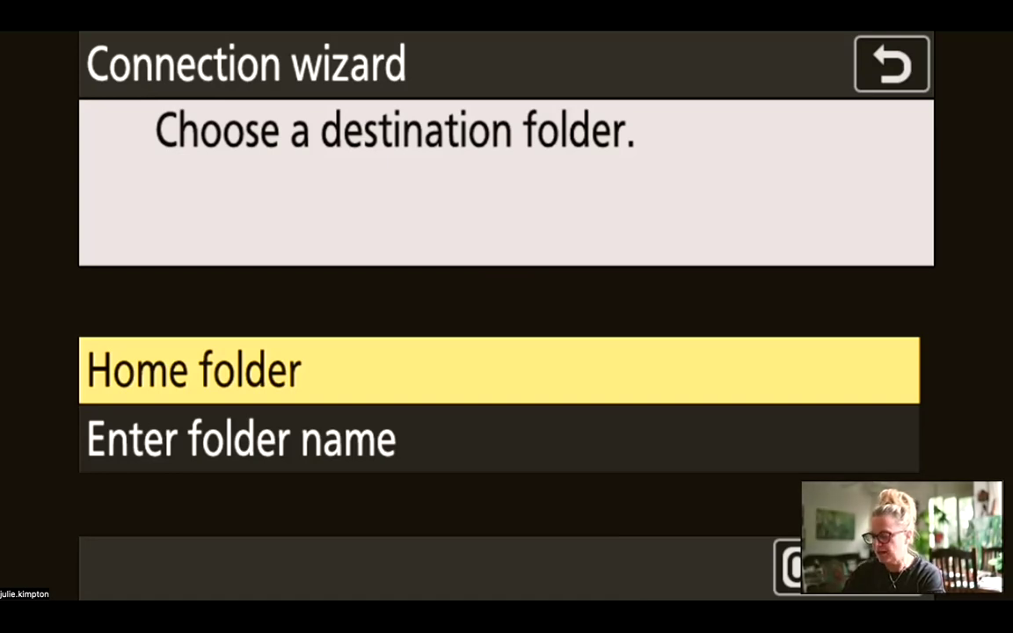
- Set Home folder as the camera's upload destination and view the home folder in Finder
{"action": "key", "text": "Return"}
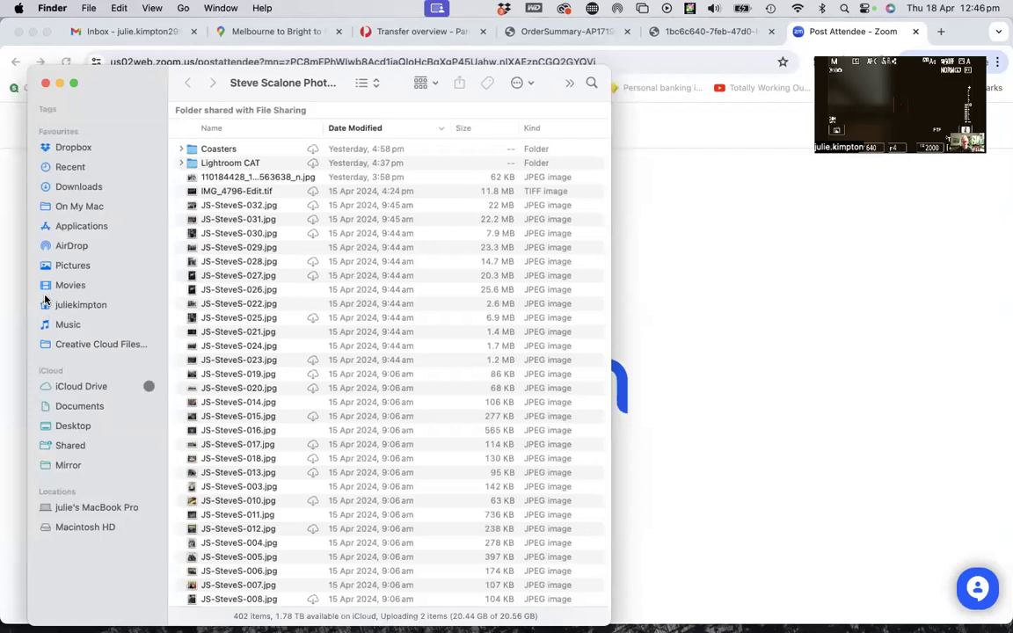
{"action": "left_click", "coordinate": [80, 305]}
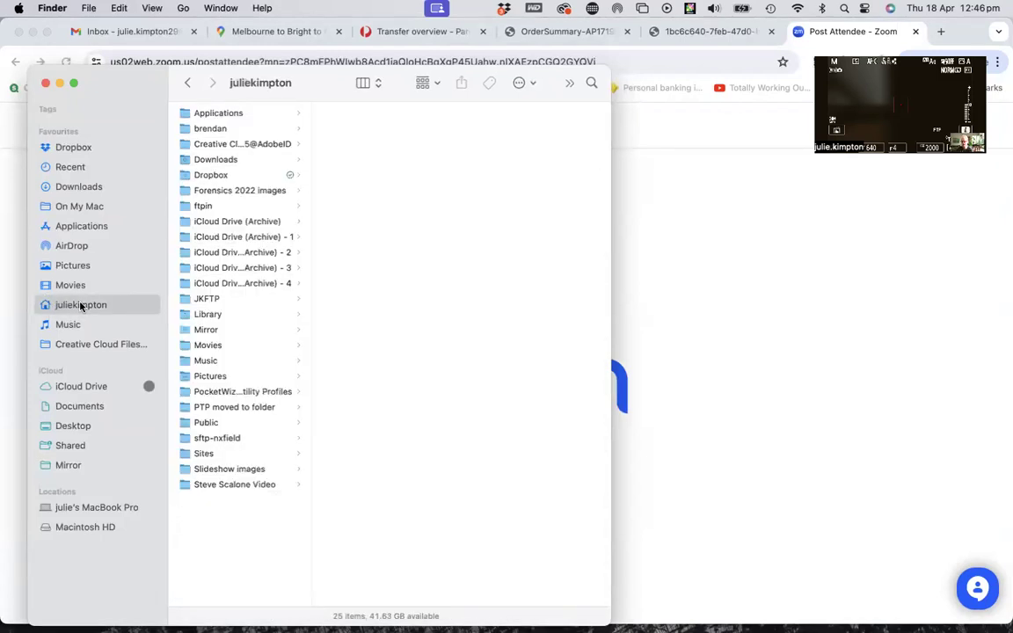